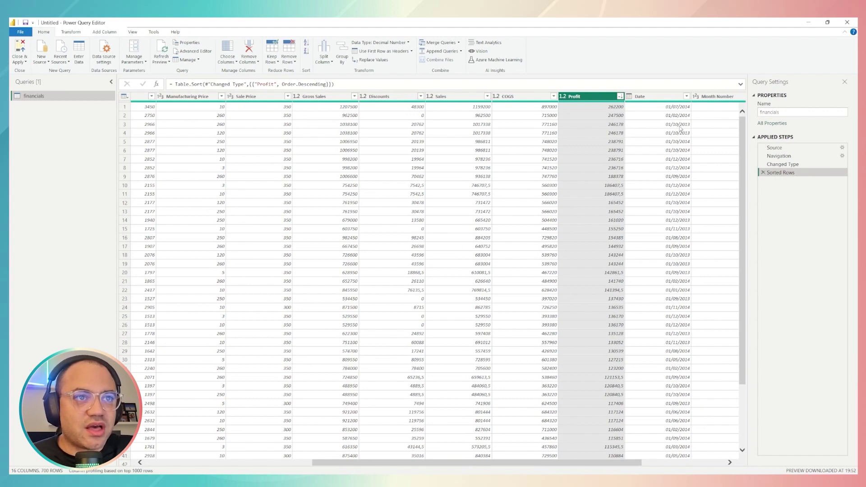
Select the Date column header, then Profit, then return to the Date column.
left_click(670, 96)
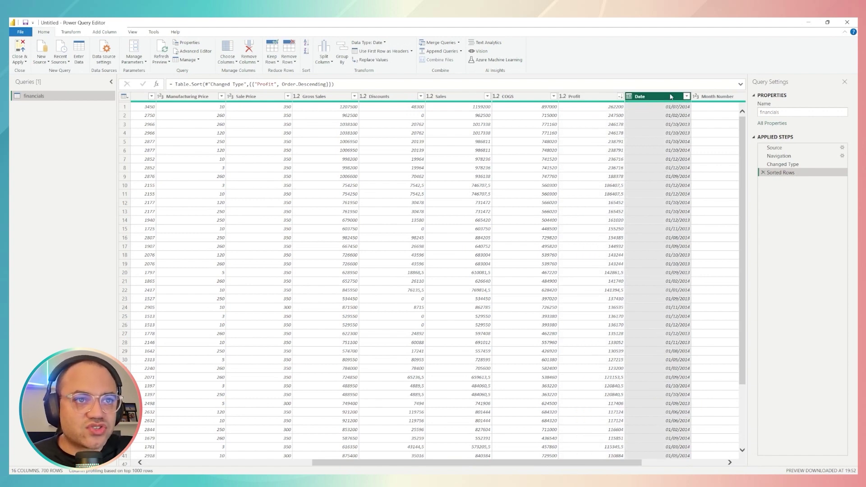
left_click(593, 96)
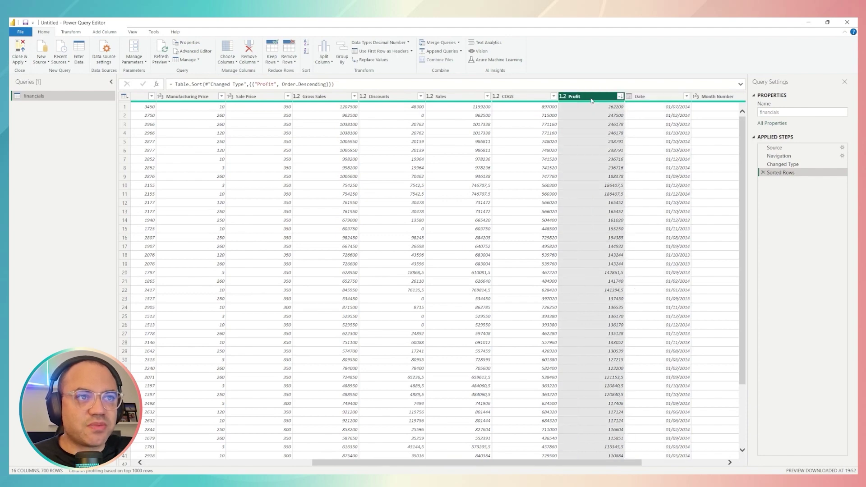
left_click(647, 97)
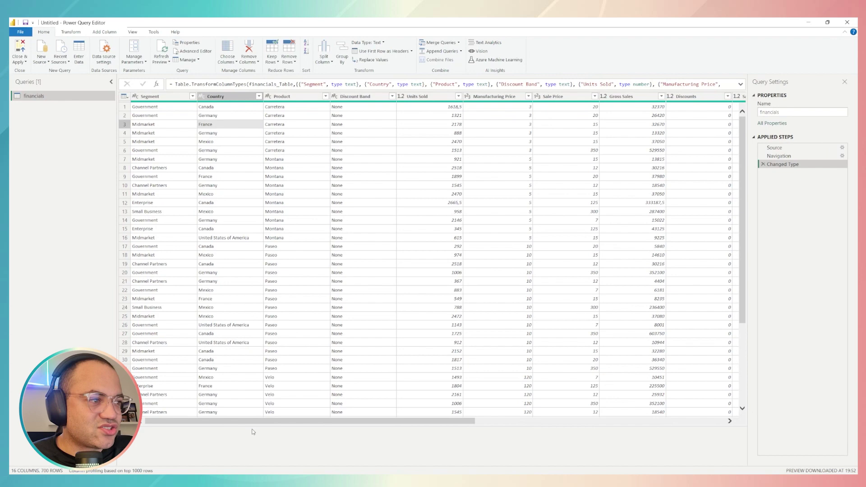
left_click_drag(253, 424, 441, 424)
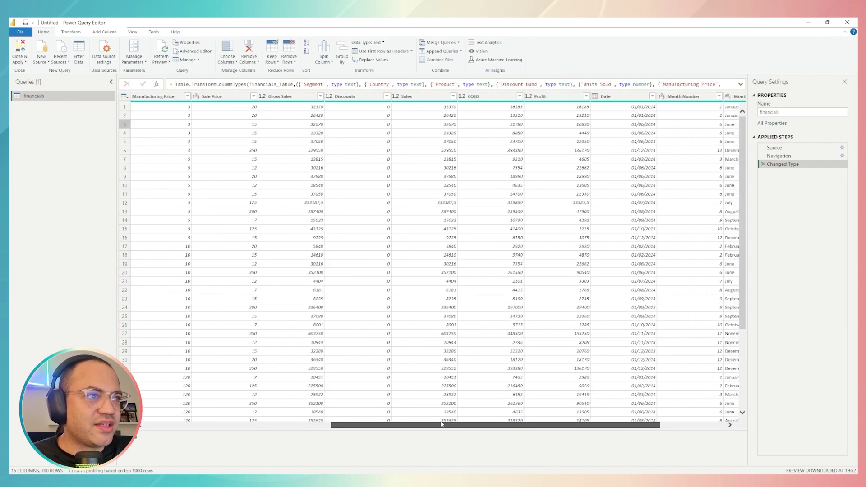
mouse_move(441, 424)
left_mouse_down()
mouse_move(469, 428)
mouse_move(278, 431)
mouse_move(421, 436)
left_mouse_up()
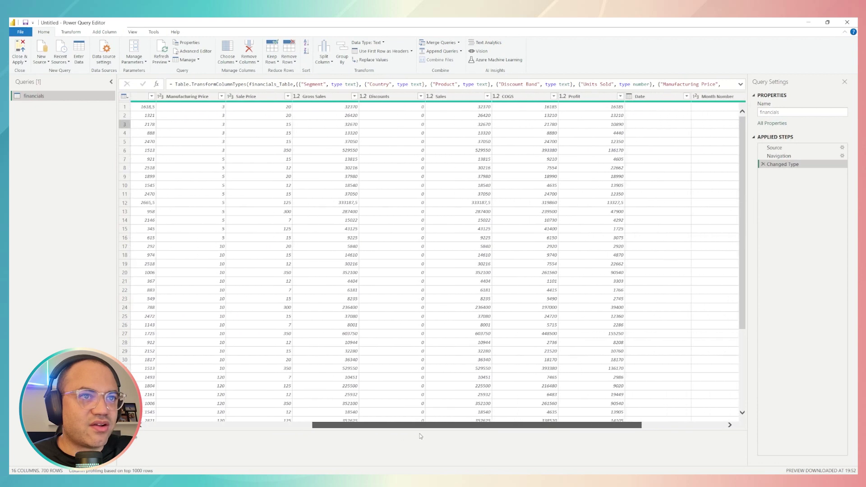
left_click(580, 97)
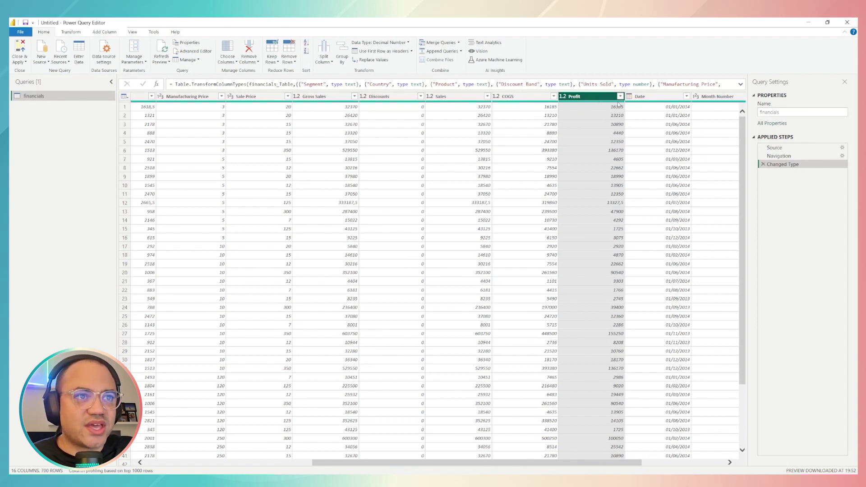
Sort the Profit column descending so the highest profits come first.
left_click(620, 96)
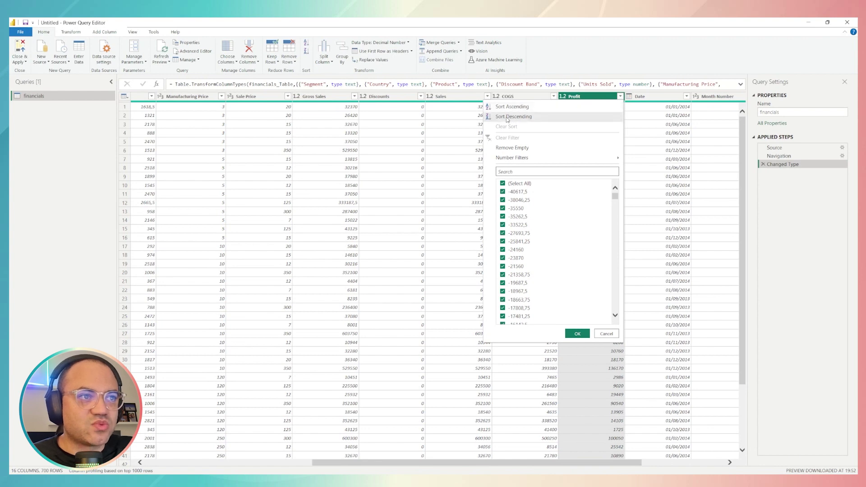
left_click(514, 118)
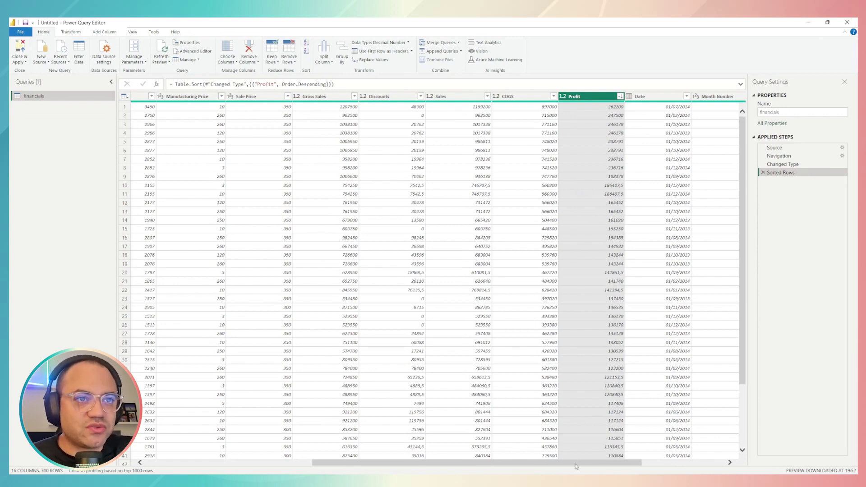
left_click(671, 96)
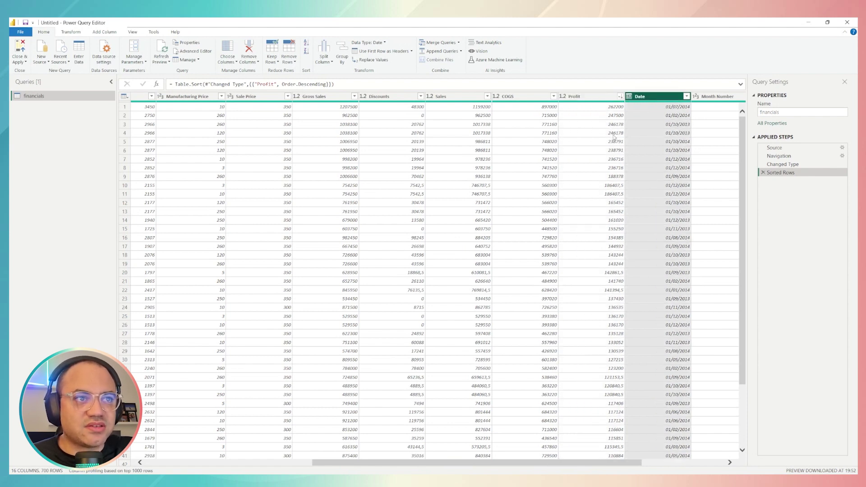
left_click(594, 106)
left_click(652, 100)
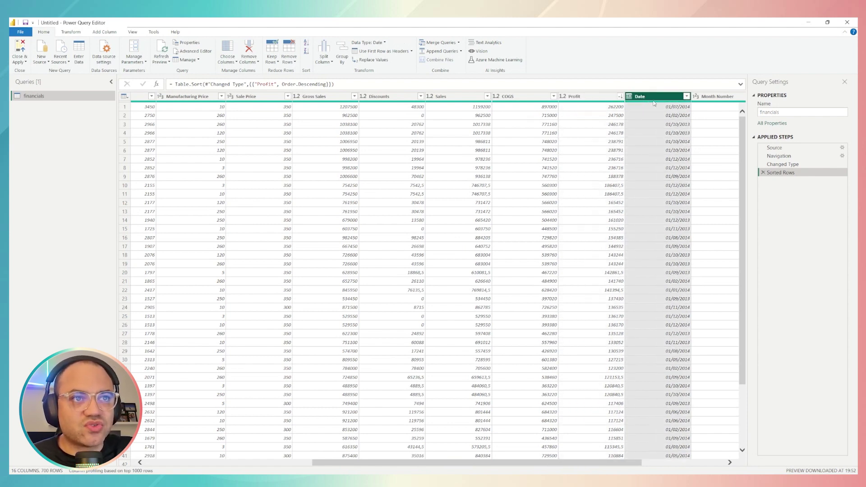
left_click(601, 100)
left_click(652, 97)
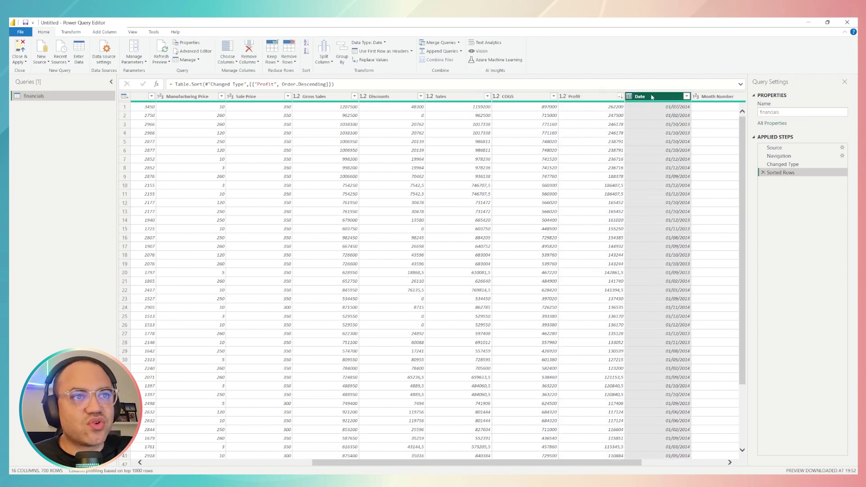
left_click(686, 96)
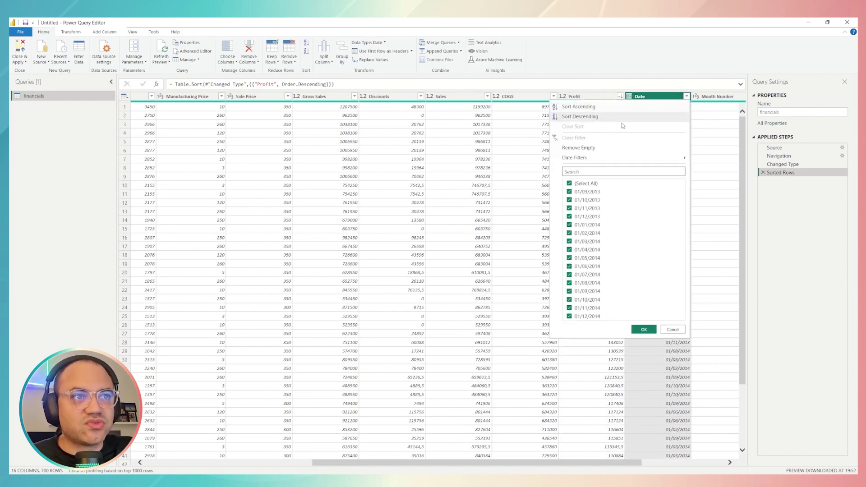
left_click(597, 96)
left_click(649, 97)
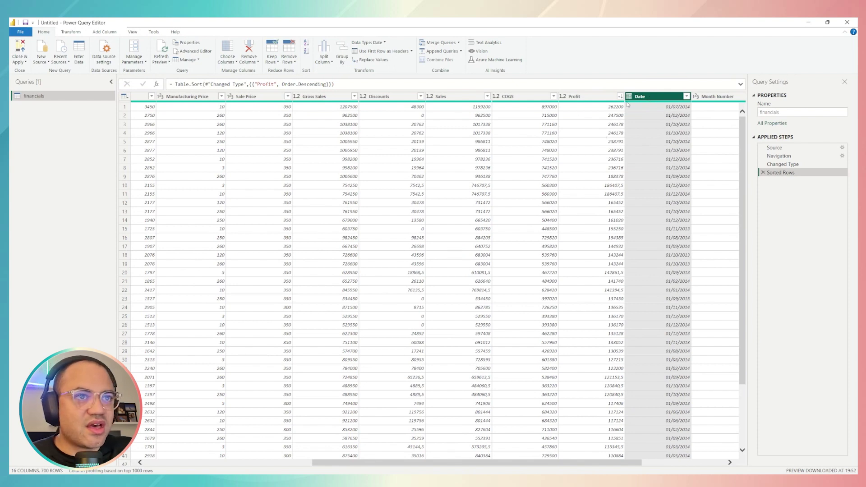
left_click(685, 96)
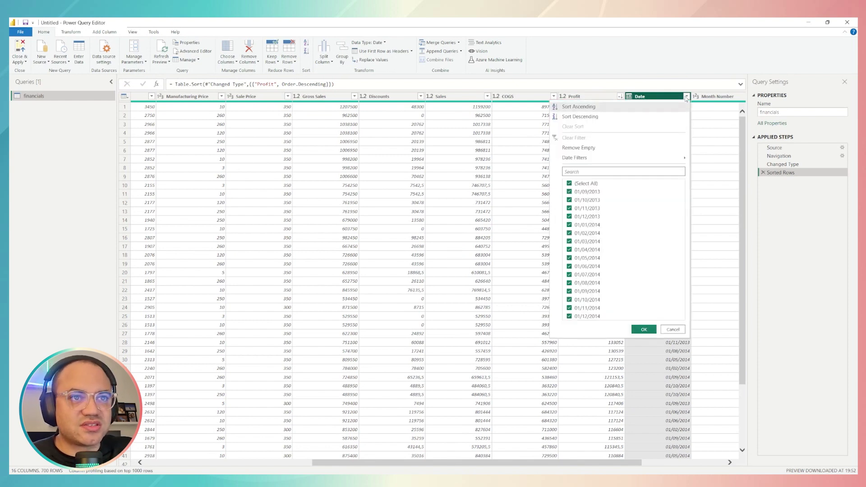
left_click(671, 95)
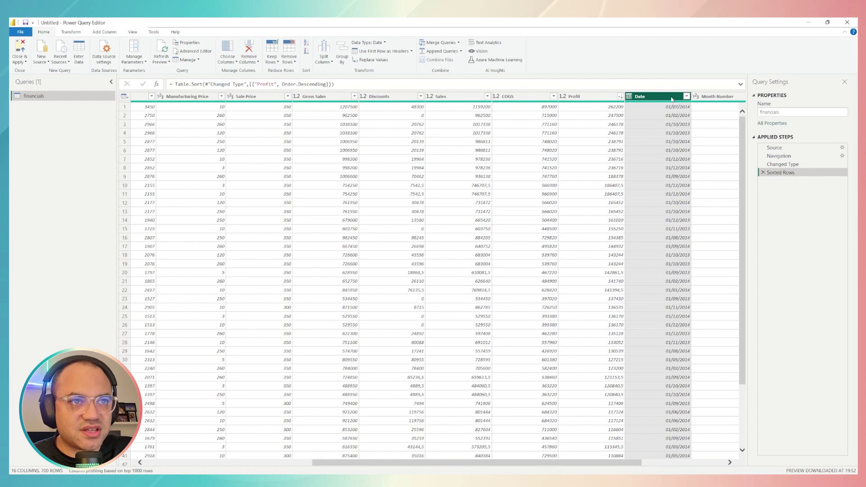
Add a descending Date sort after Profit and scroll through the re-sorted rows.
left_click(306, 51)
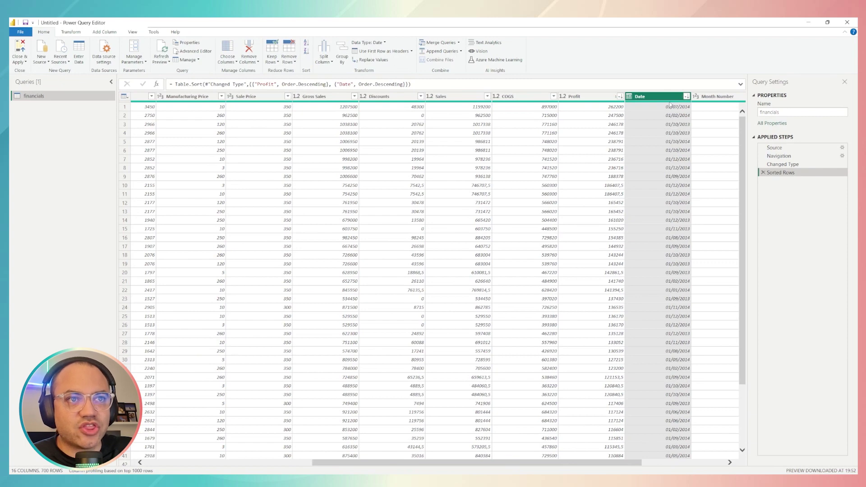
scroll(668, 257, "down", 8)
scroll(668, 262, "down", 10)
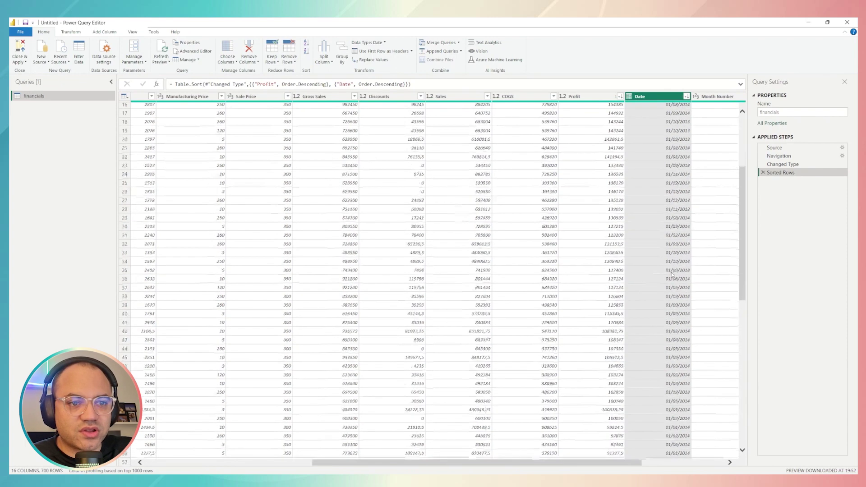
scroll(670, 267, "down", 10)
scroll(672, 272, "down", 8)
scroll(672, 274, "up", 20)
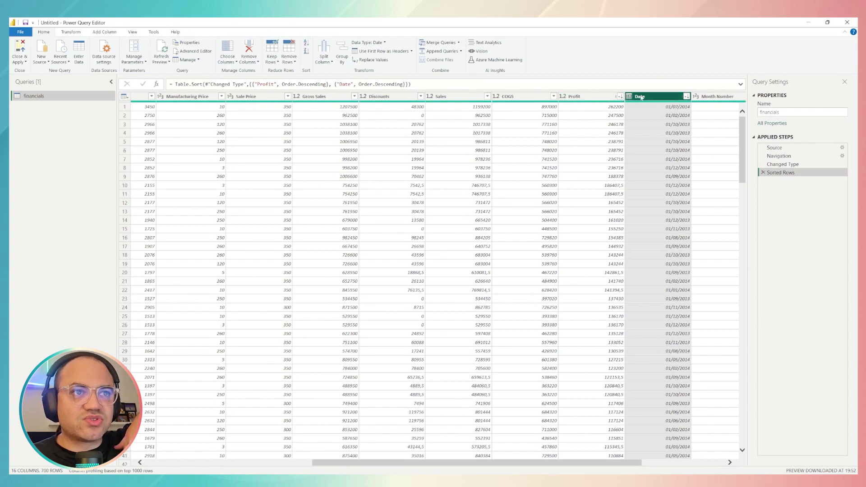
left_click(606, 116)
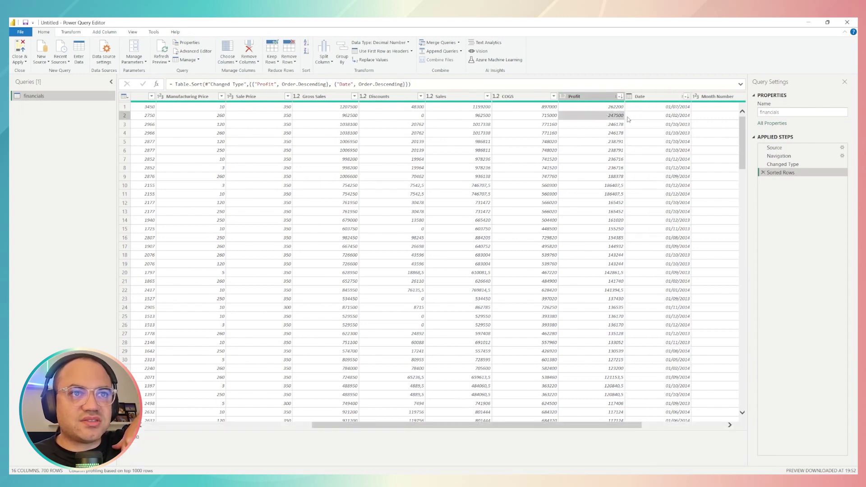
left_click(615, 133)
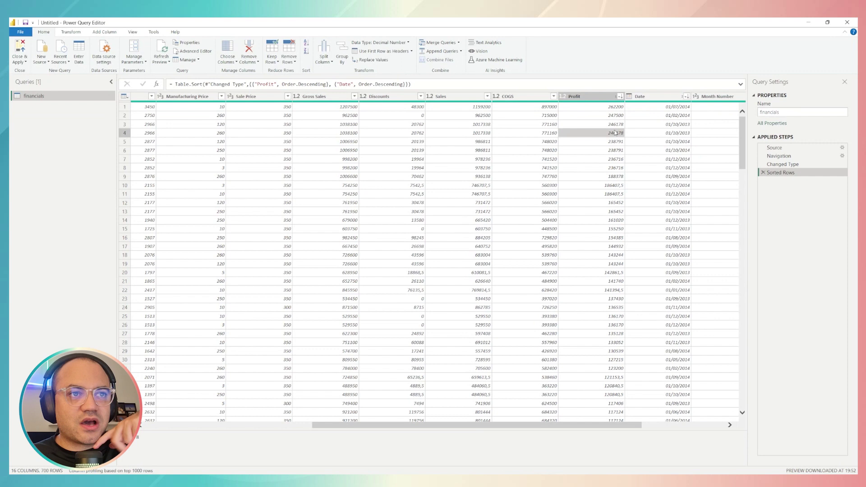
left_click(631, 119)
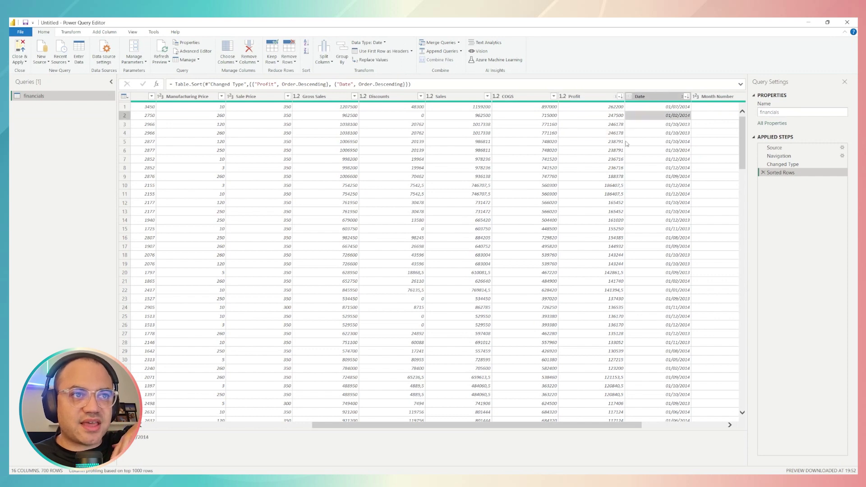
left_click(617, 141)
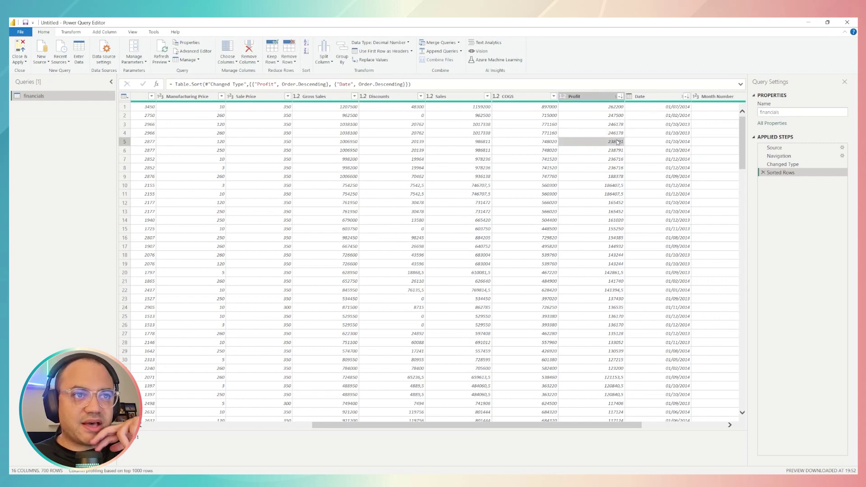
left_click(652, 116)
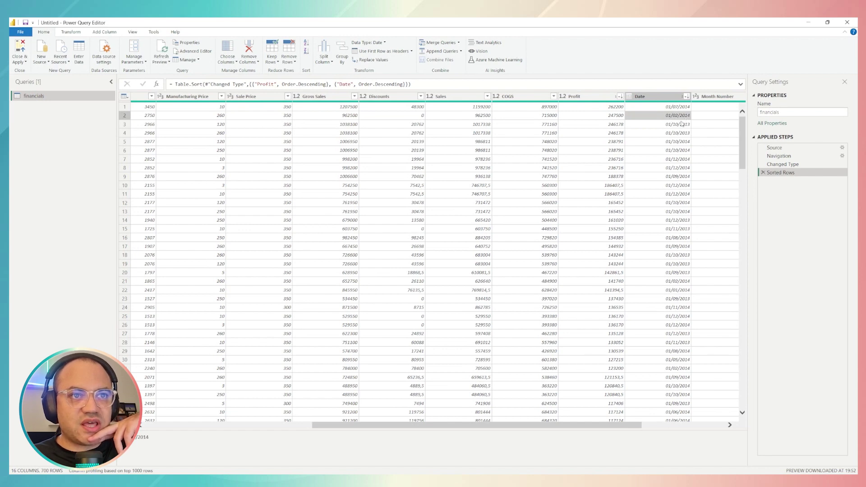
left_click(681, 125)
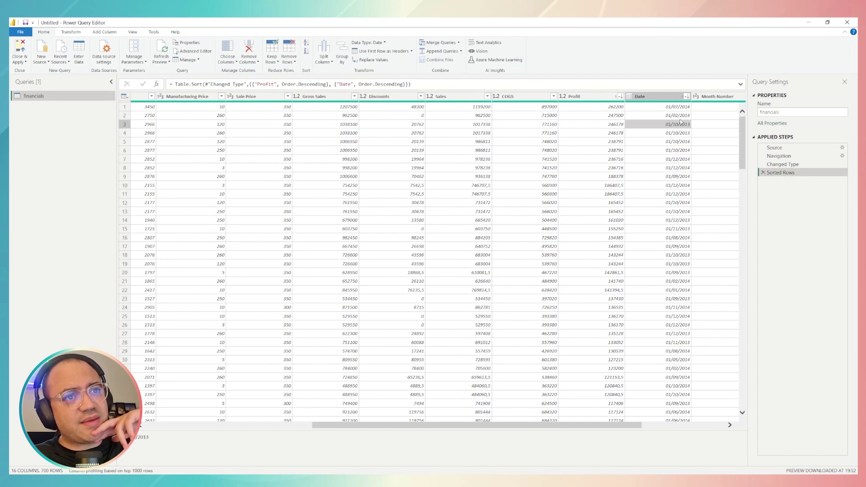
left_click(677, 117)
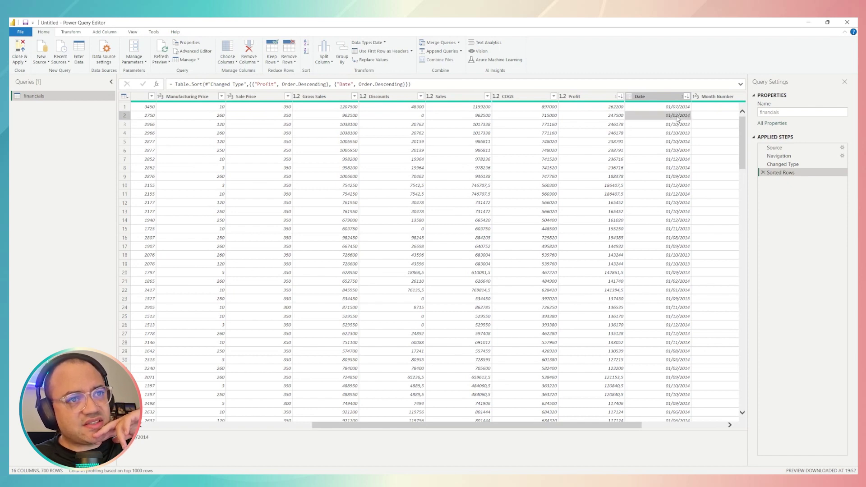
left_click(666, 124)
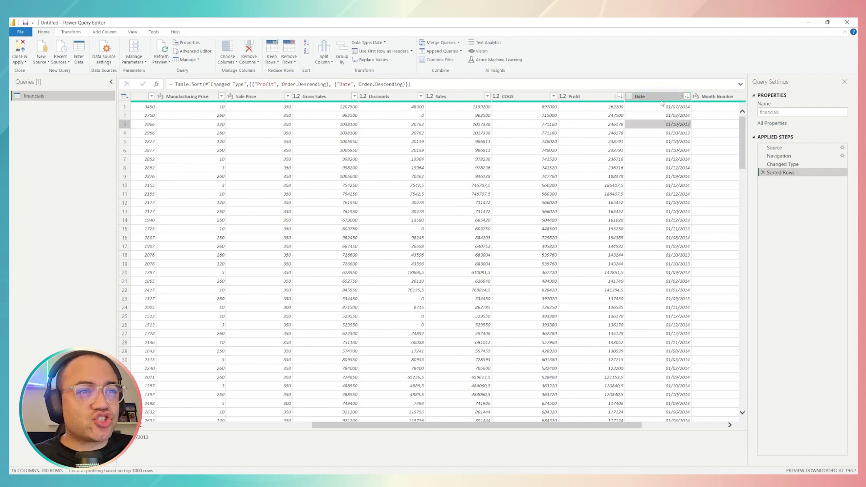
left_click(620, 96)
key("Escape")
left_click(680, 108)
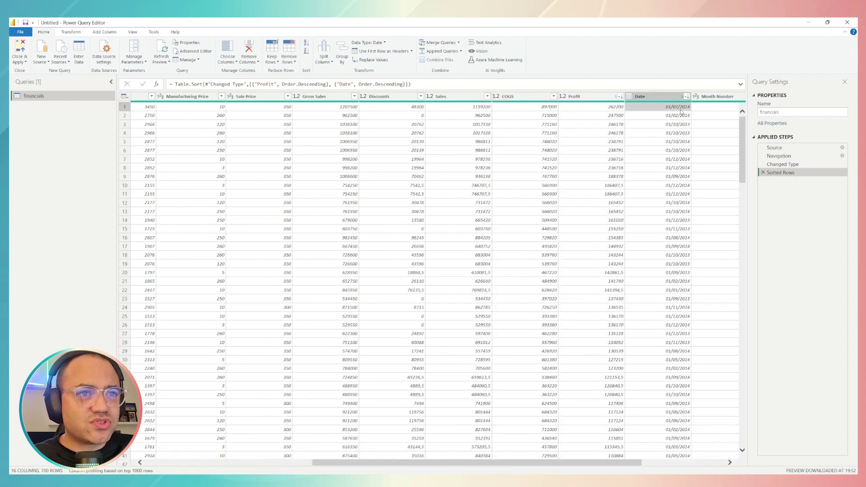
left_click(665, 116)
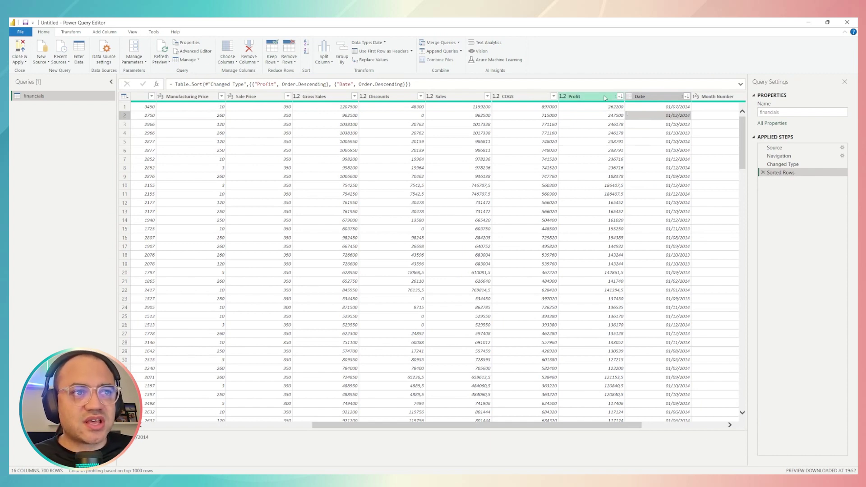
left_click(671, 108)
left_click(615, 108)
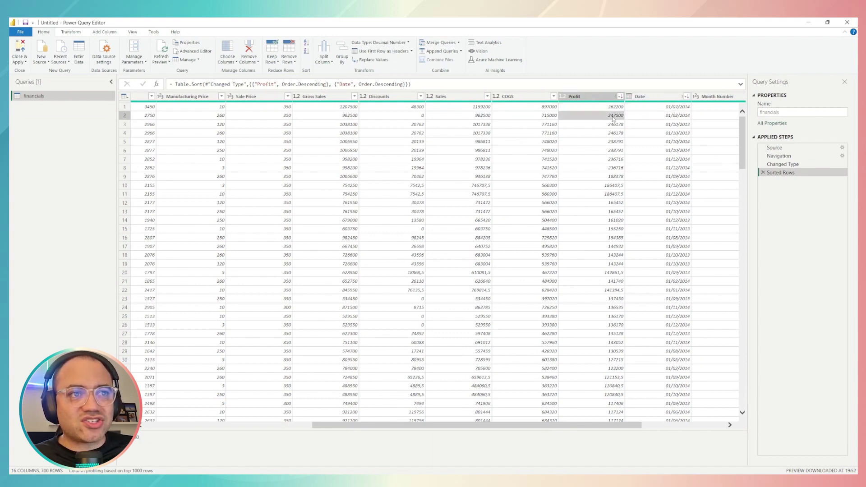
left_click(628, 112)
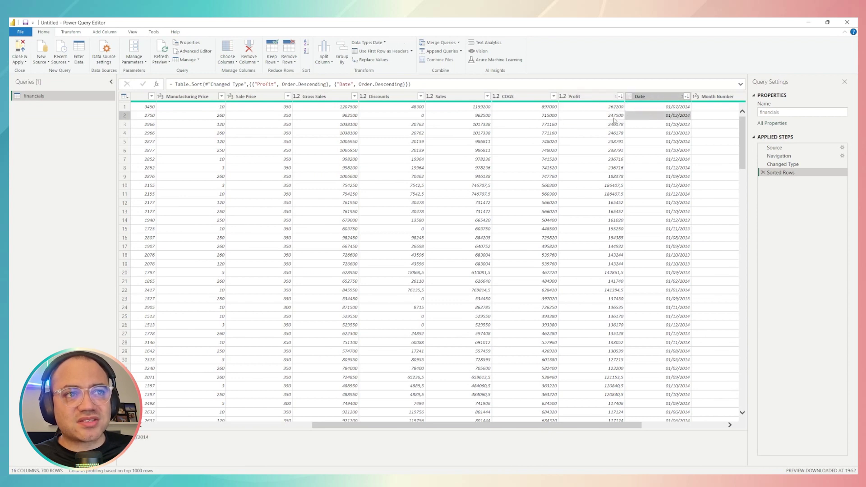
left_click(613, 116)
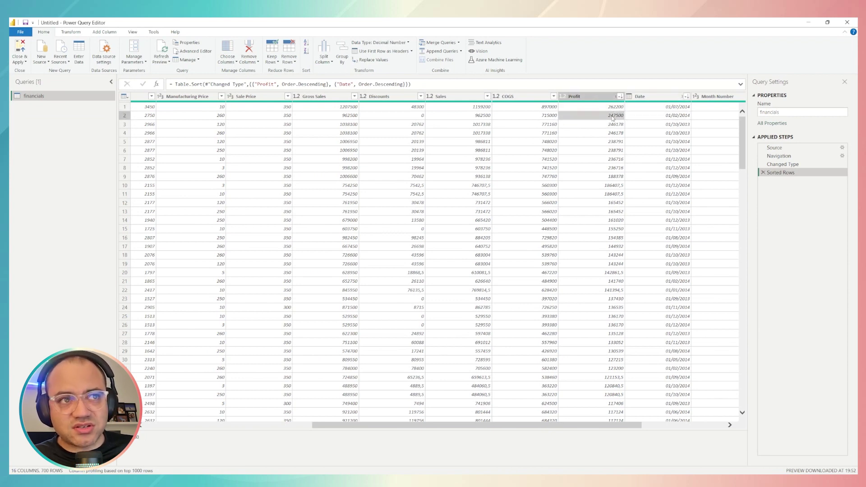
left_click(676, 115)
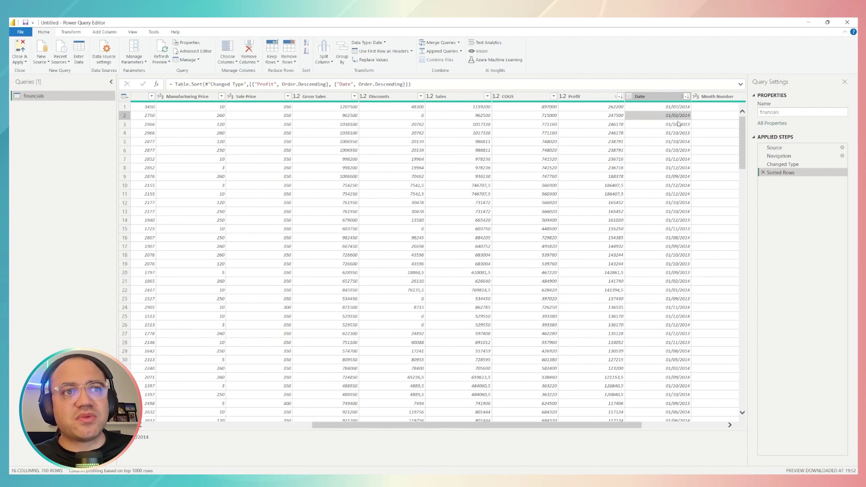
left_click(612, 109)
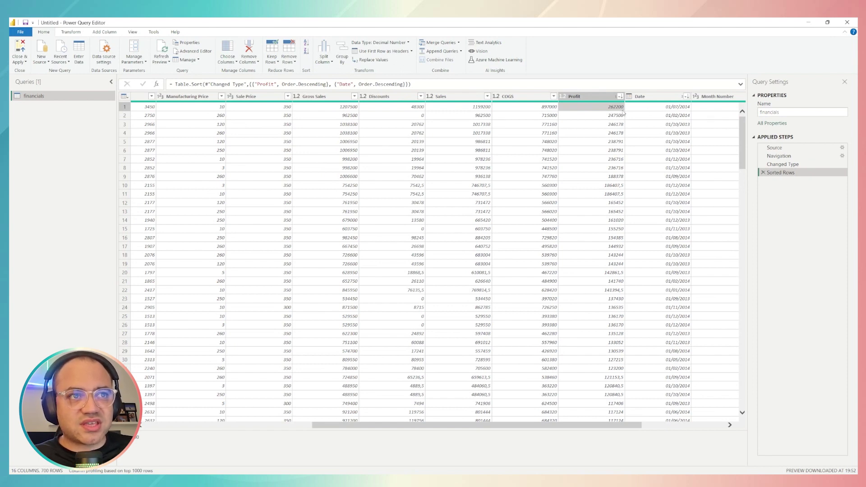
left_click(648, 110)
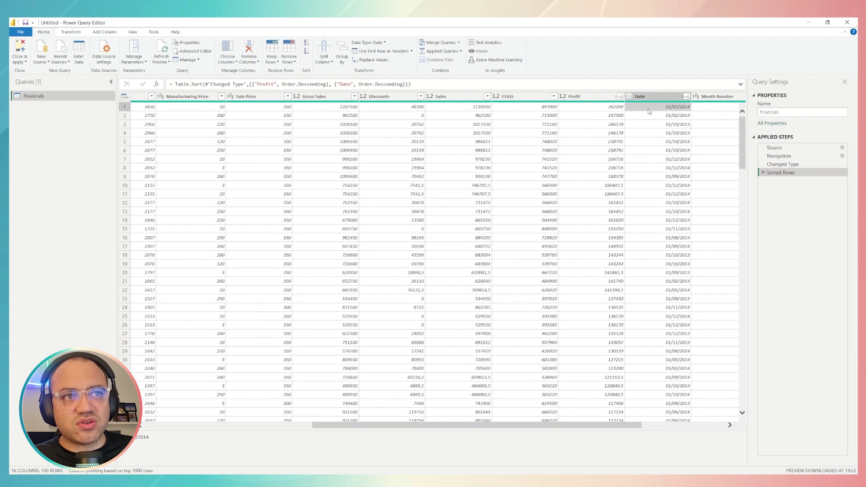
left_click(614, 118)
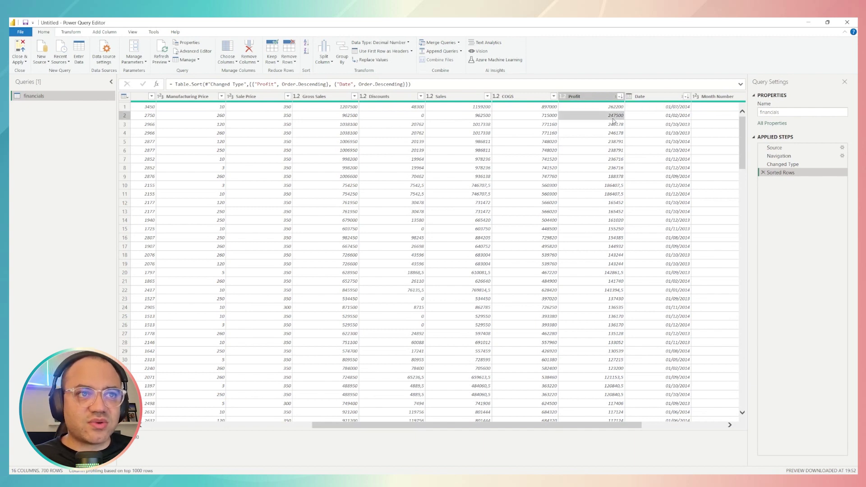
left_click(650, 118)
key("Left")
key("Down")
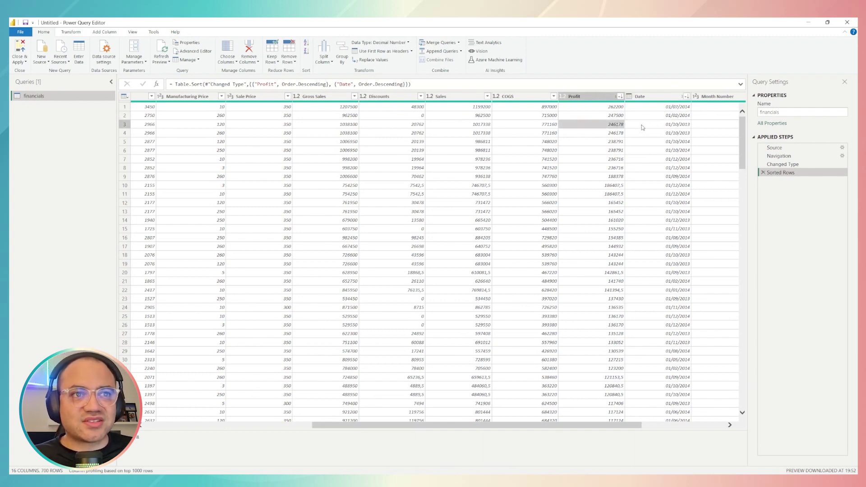
key("Right")
key("Down")
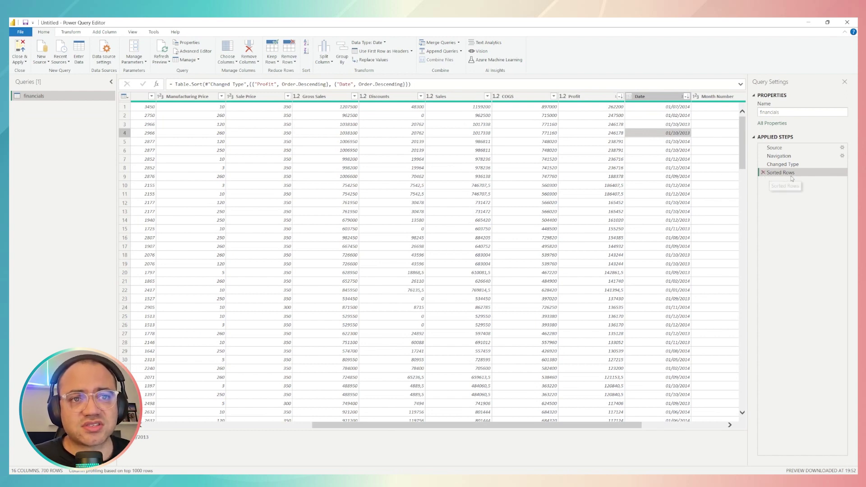
Delete the old Sorted Rows step, then sort by Date descending followed by Profit descending.
left_click(763, 173)
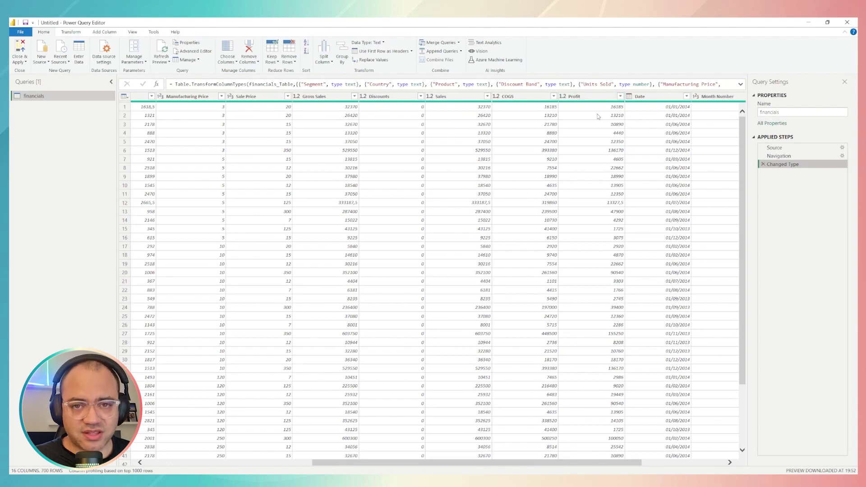
left_click(686, 96)
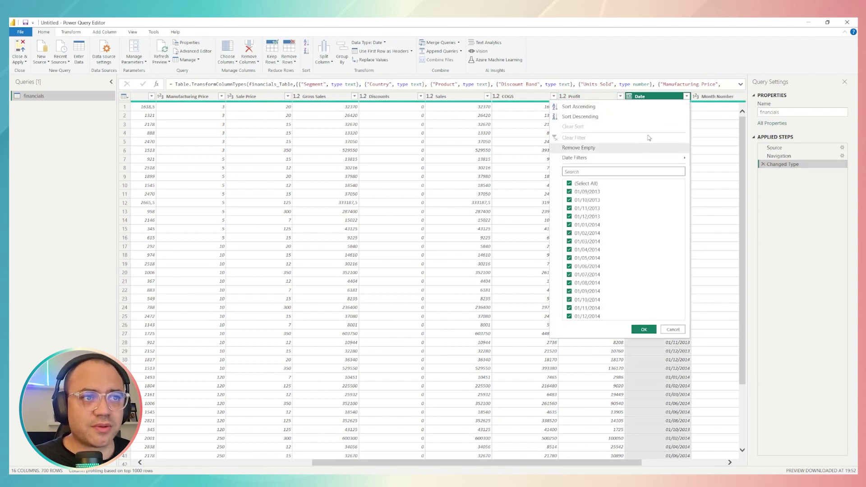
left_click(621, 117)
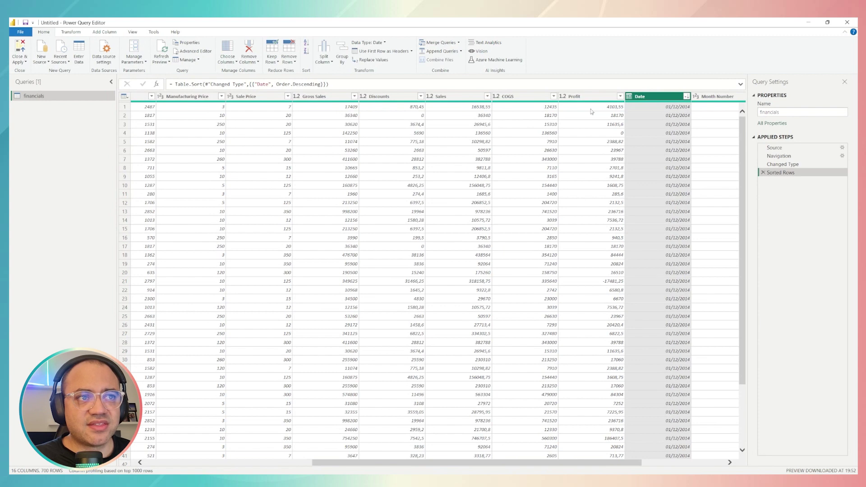
left_click(620, 96)
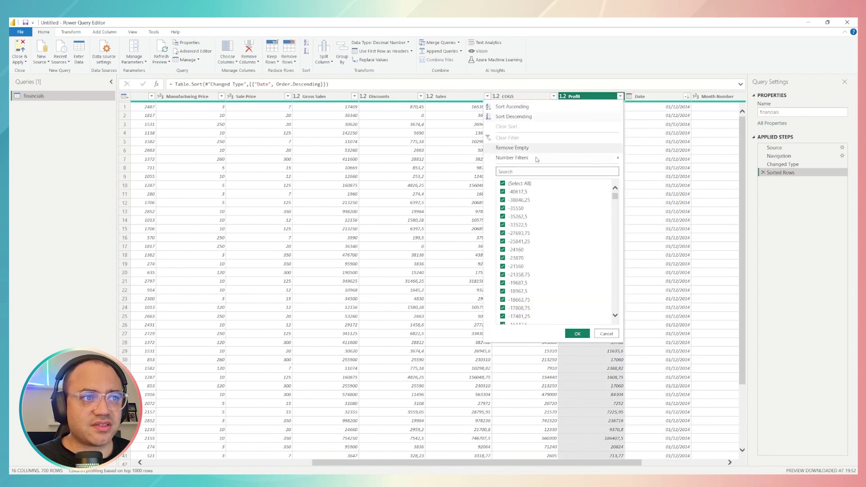
left_click(514, 117)
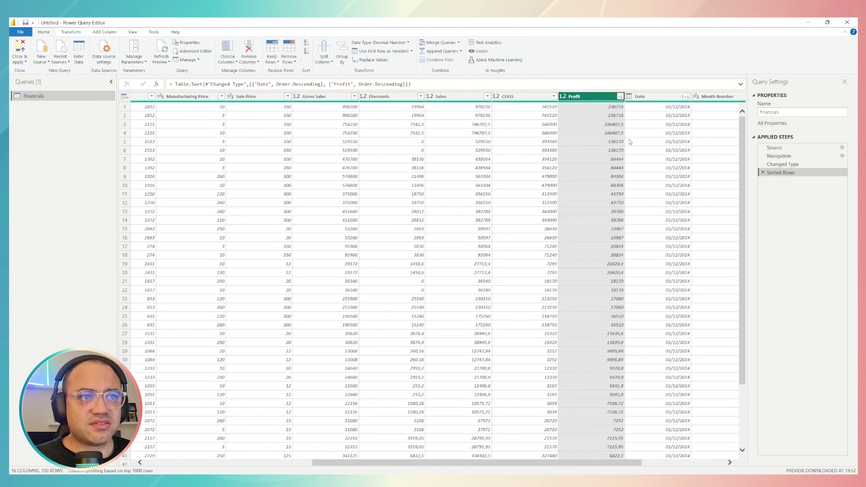
left_click(648, 140)
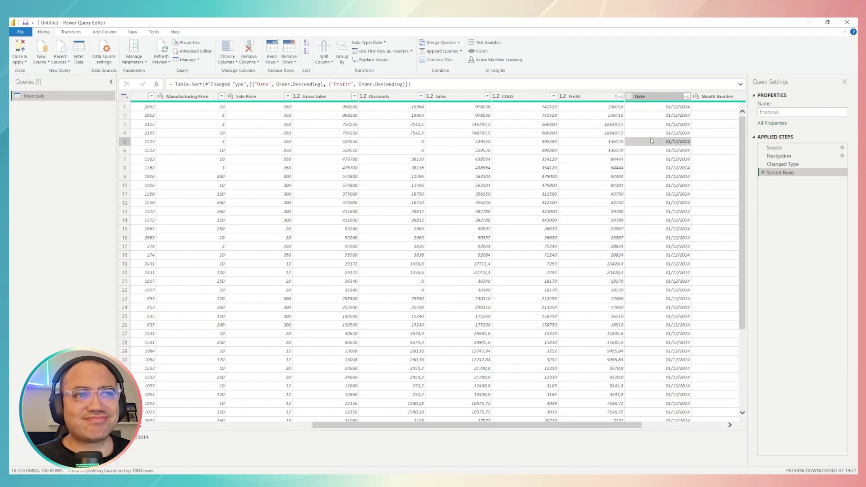
left_click(657, 180)
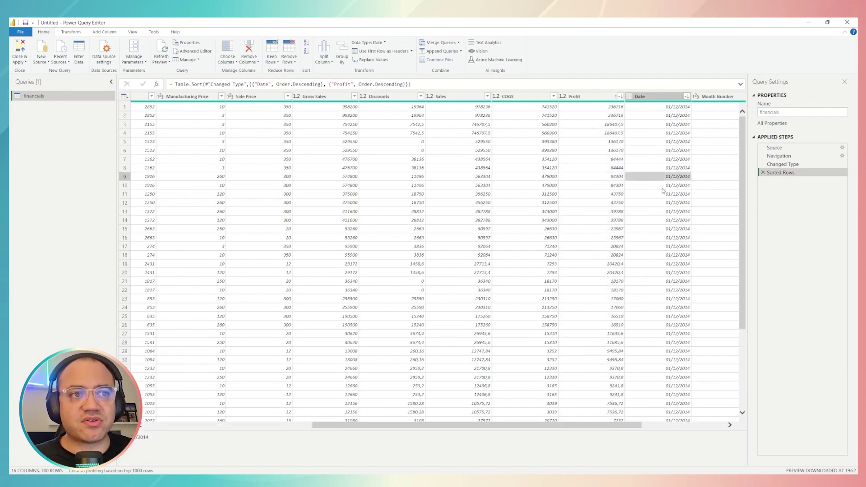
left_click(612, 118)
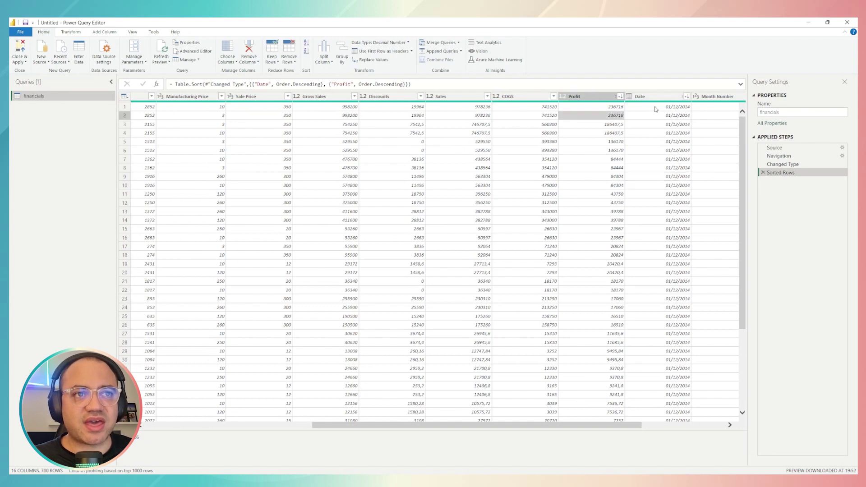
left_click(655, 108)
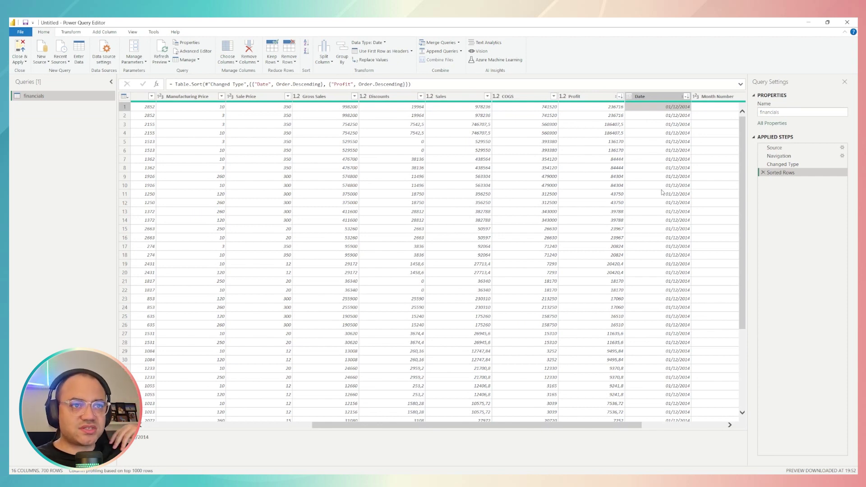
left_click(614, 112)
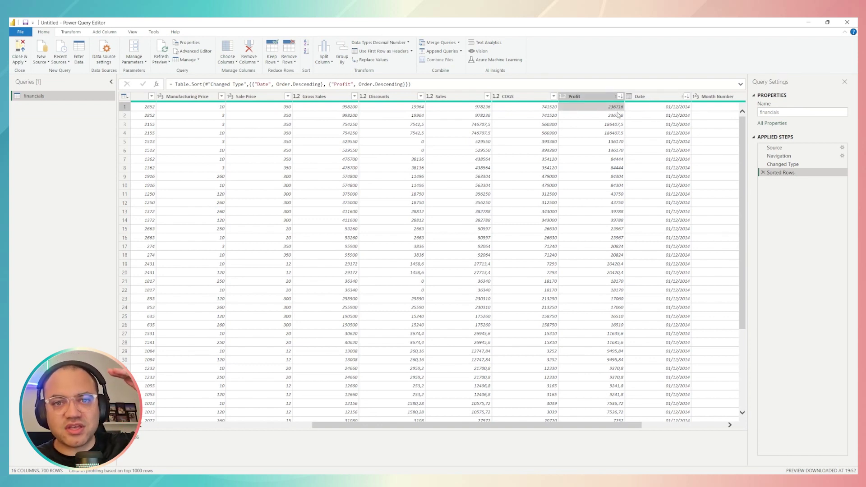
left_click(629, 132)
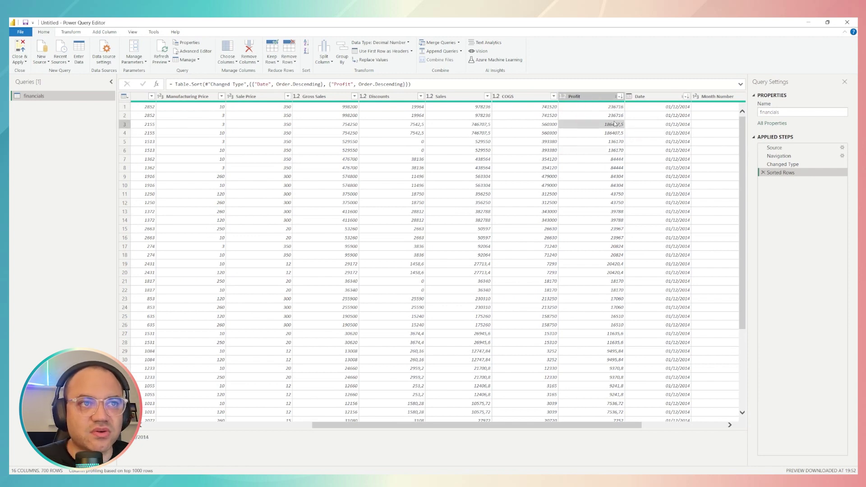
left_click(647, 116)
left_click(621, 114)
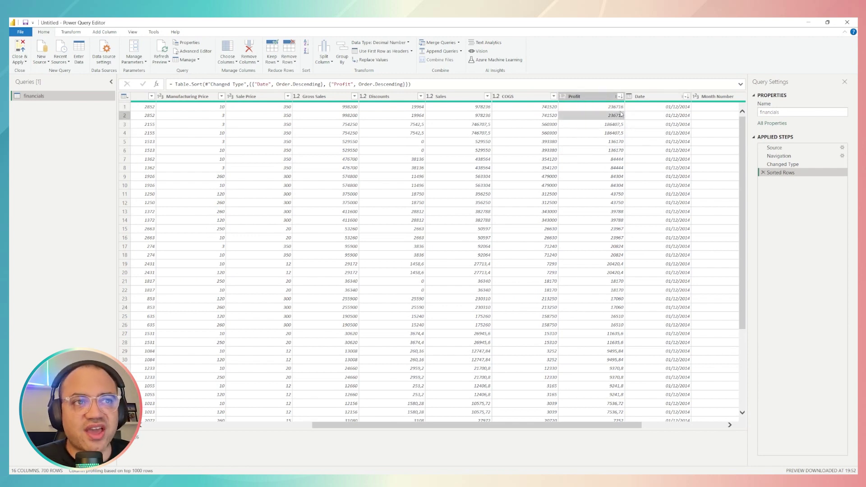
left_click(604, 96)
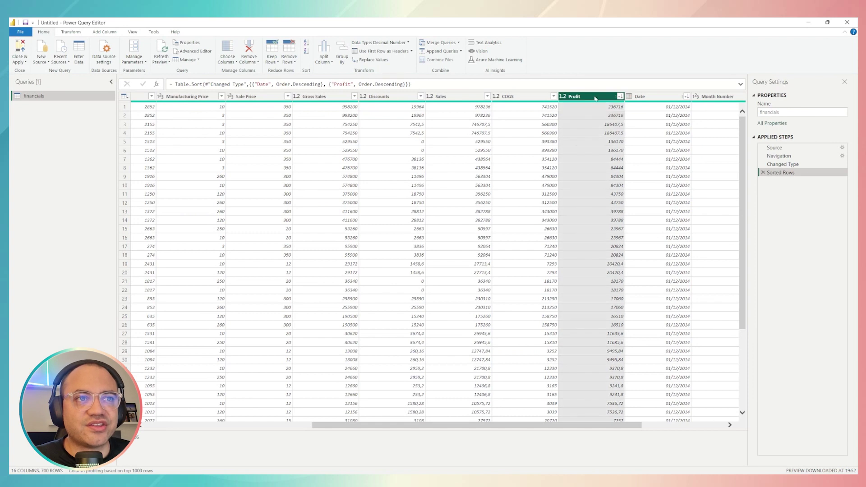
left_click(658, 124)
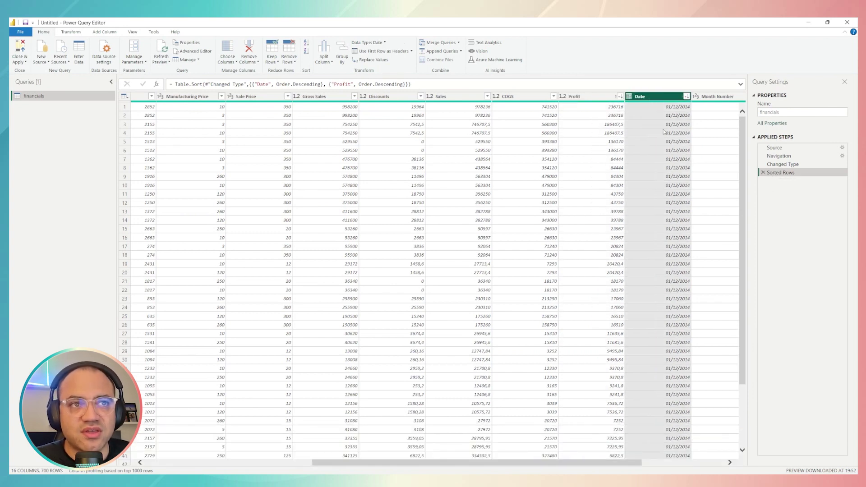
left_click(614, 126)
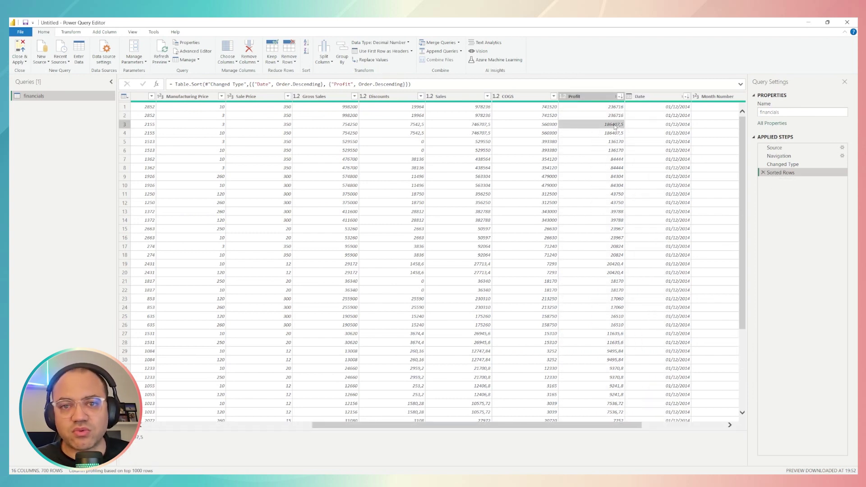